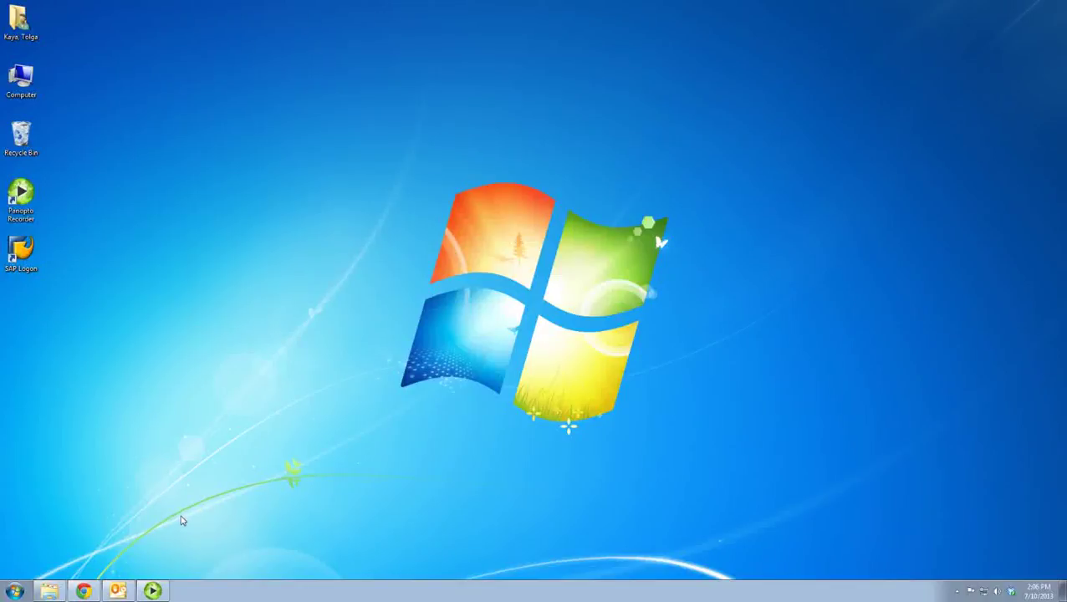
Launch ImageJ from the installed programs
left_click(15, 591)
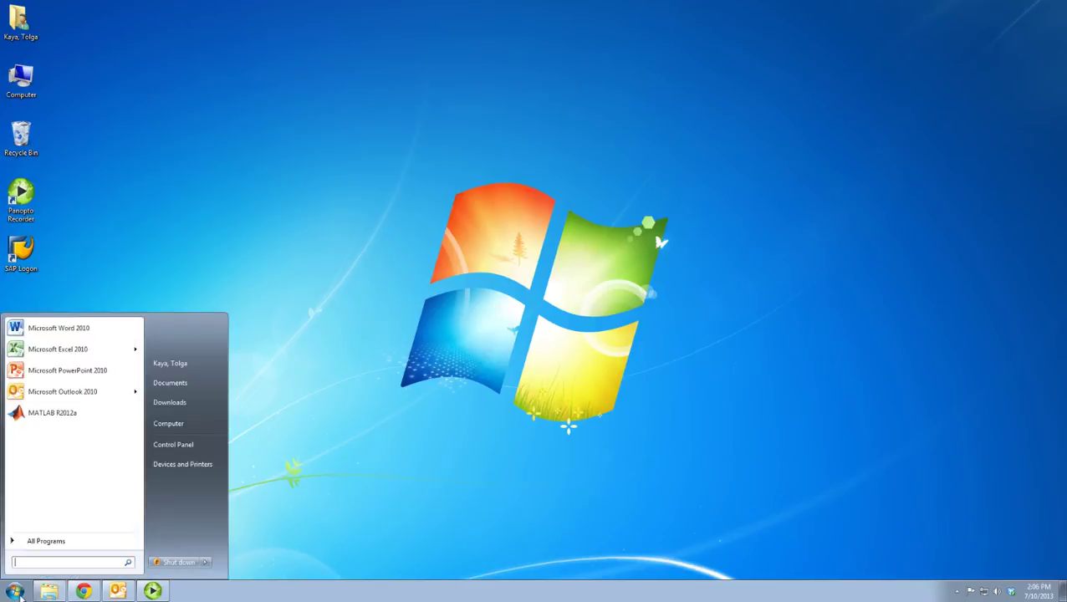
left_click(34, 541)
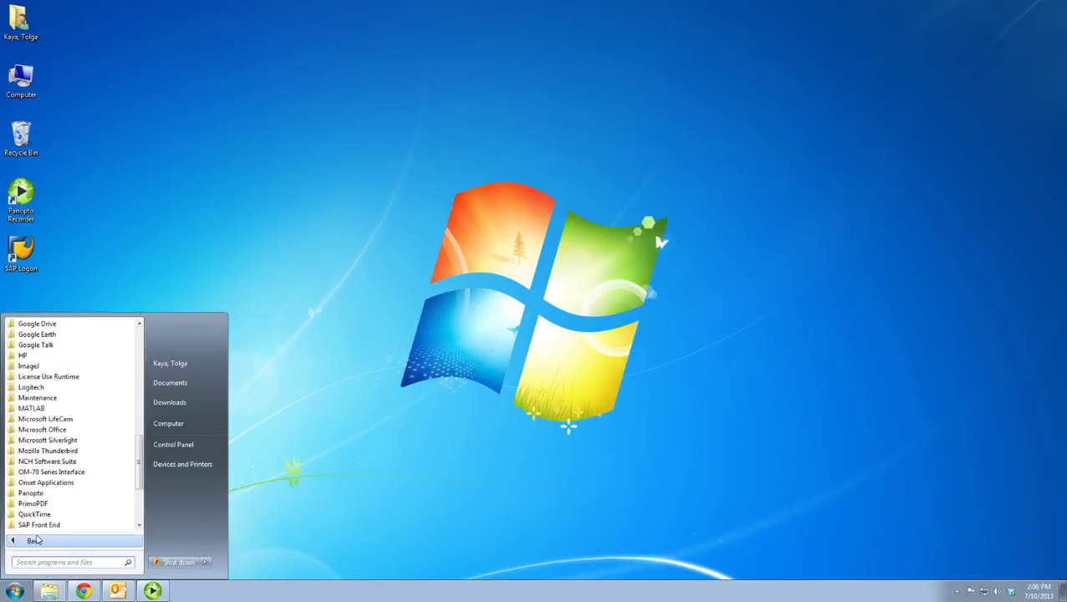
left_click(39, 367)
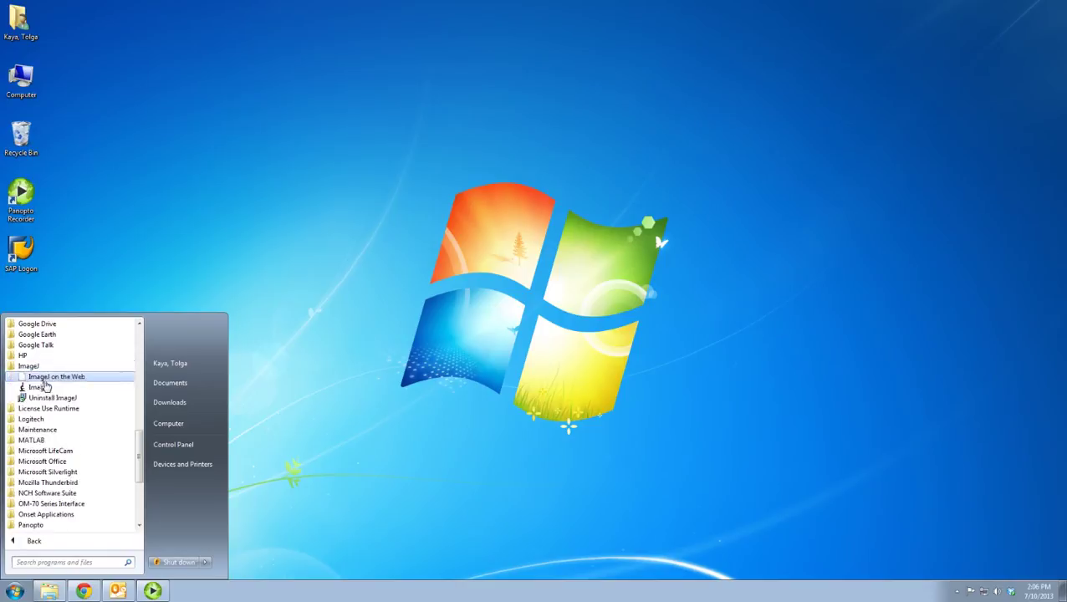
left_click(41, 389)
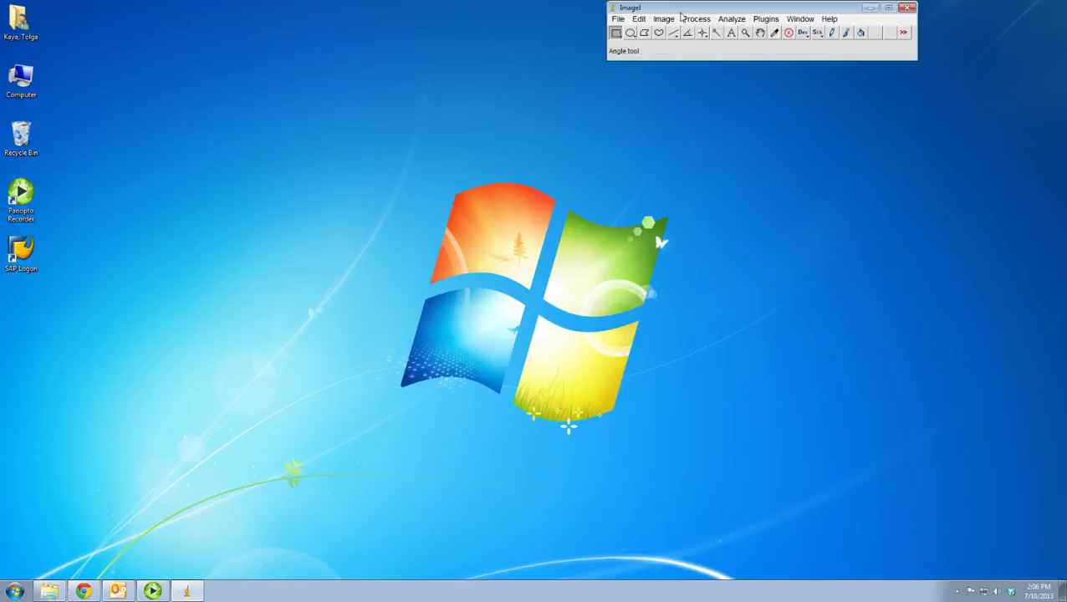
Start an image sequence import with trial0000 in folder 12 as the first file
left_click(621, 21)
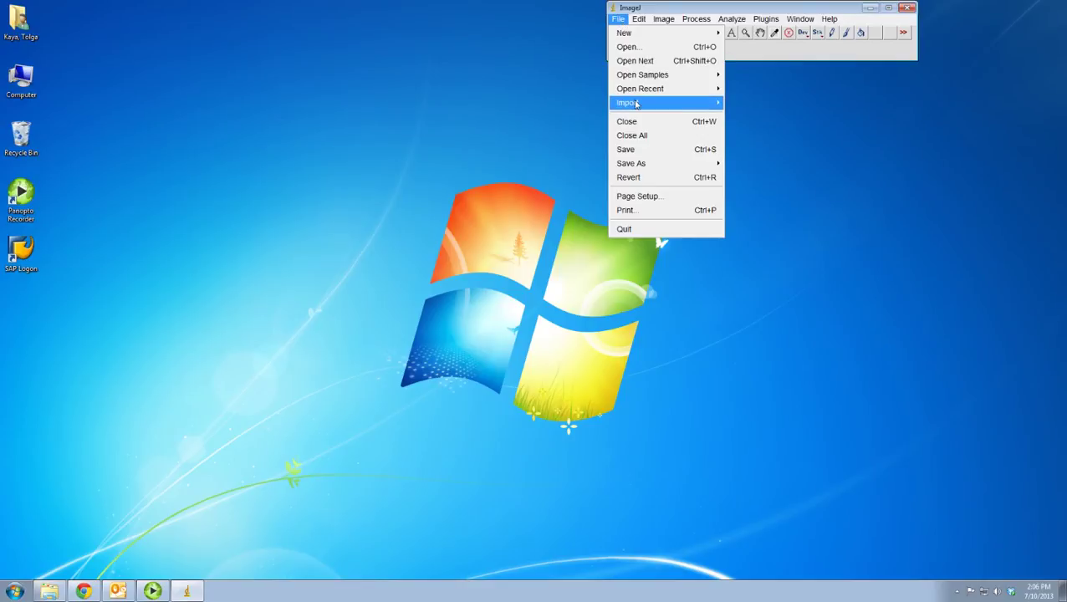
mouse_move(634, 103)
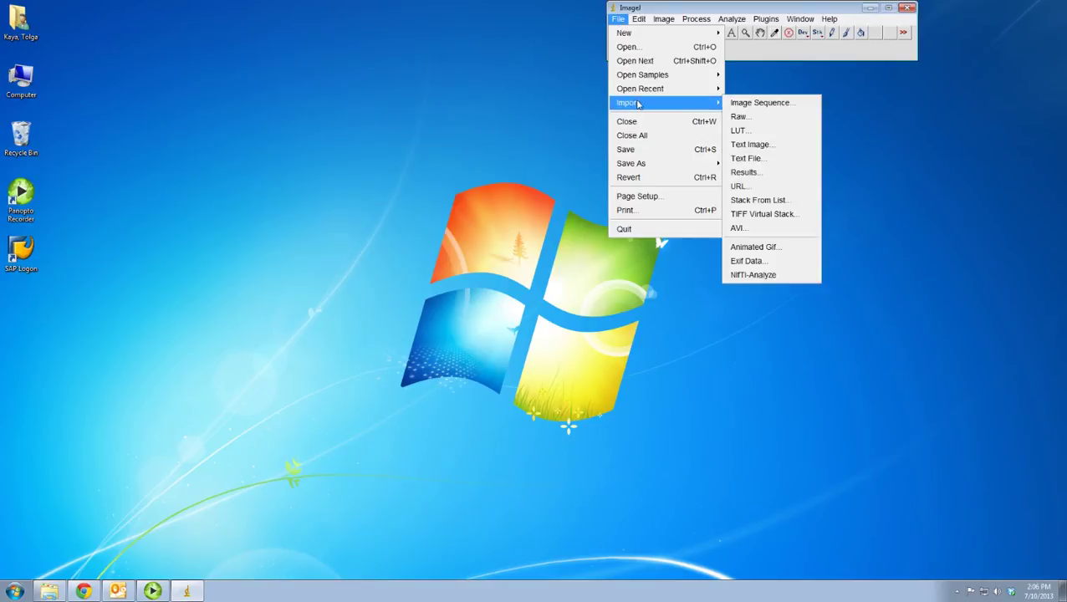
left_click(768, 107)
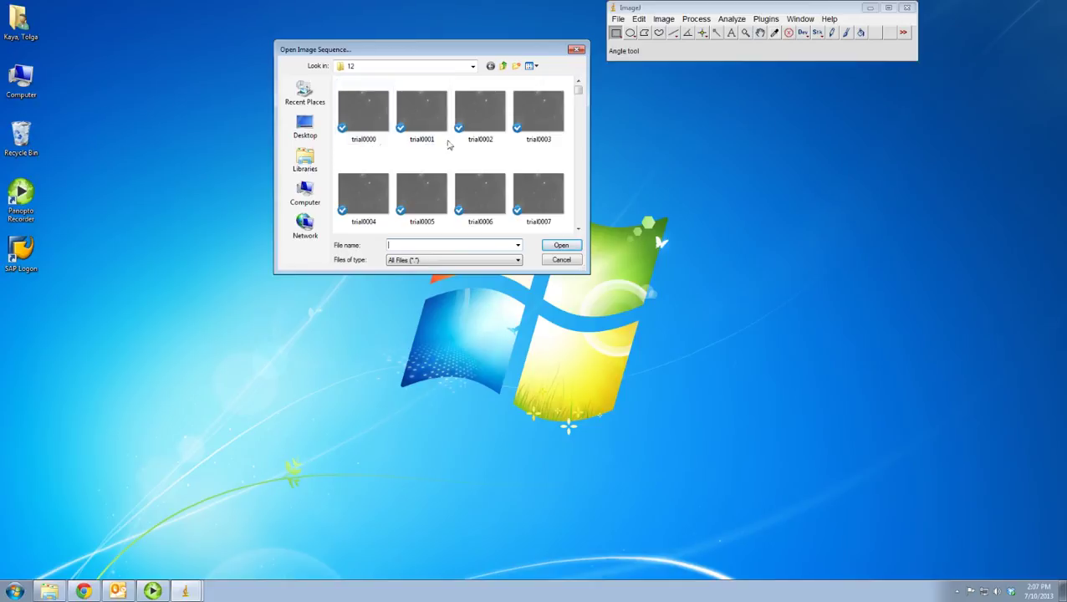
left_click(370, 115)
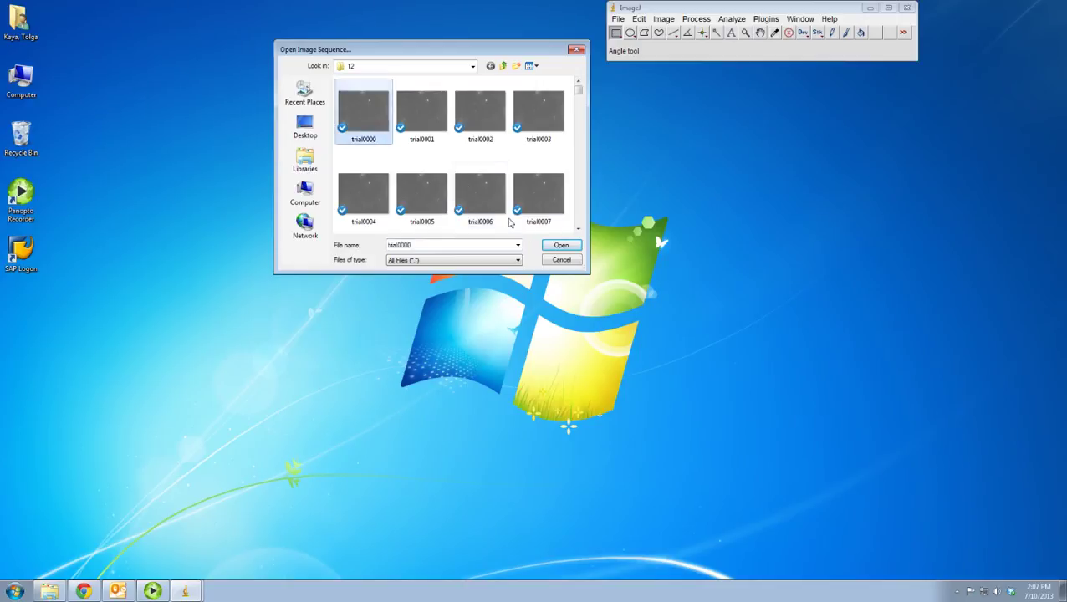
left_click(562, 245)
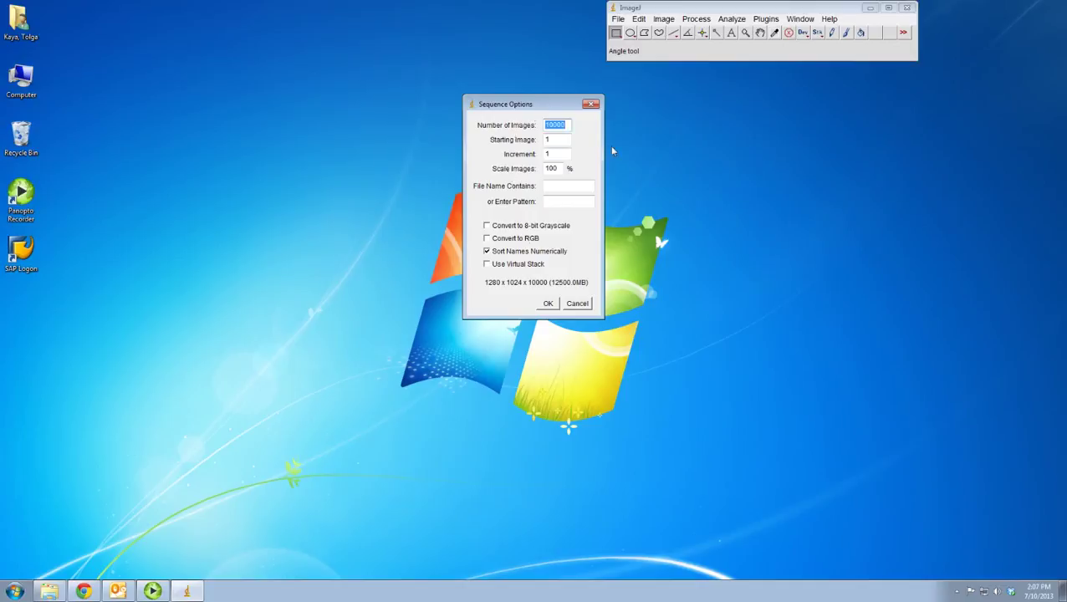
Import 10 images of the sequence, with starting image 1 and an increment of 10
left_click(560, 125)
left_click(568, 129)
key("BackSpace")
key("BackSpace")
key("BackSpace")
double_click(563, 140)
type("1")
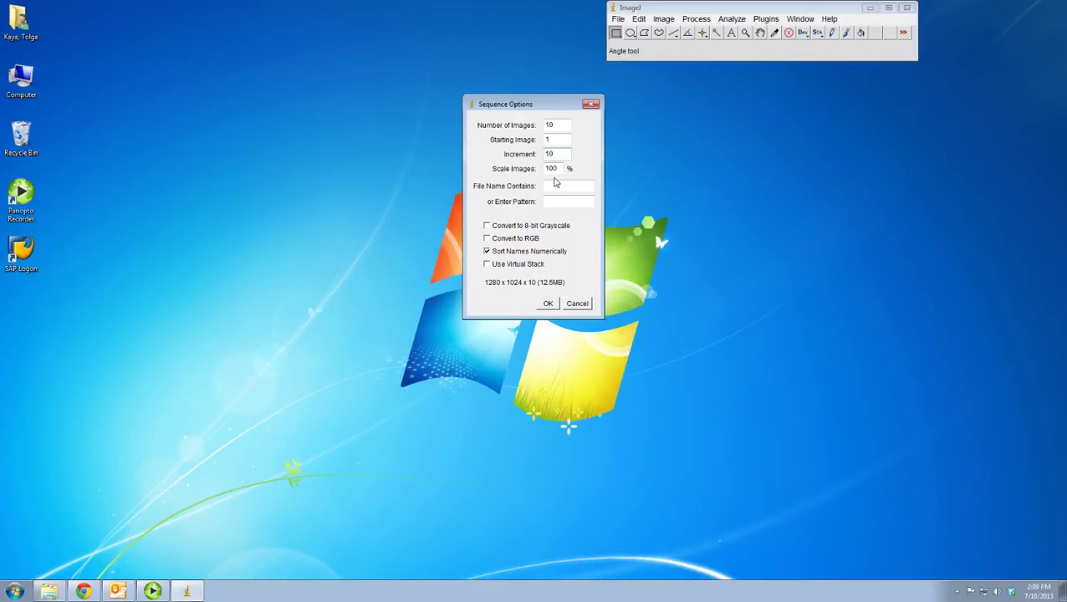
left_click(548, 304)
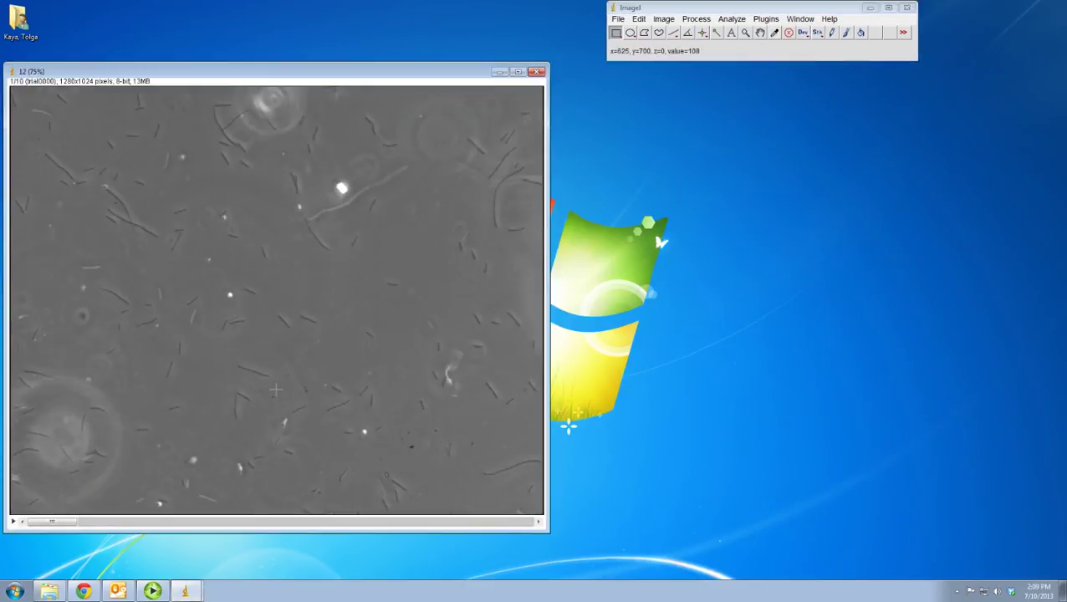
Move the stack window toward the middle of the screen and step through its slices to examine how the cells move
left_click_drag(281, 72, 479, 86)
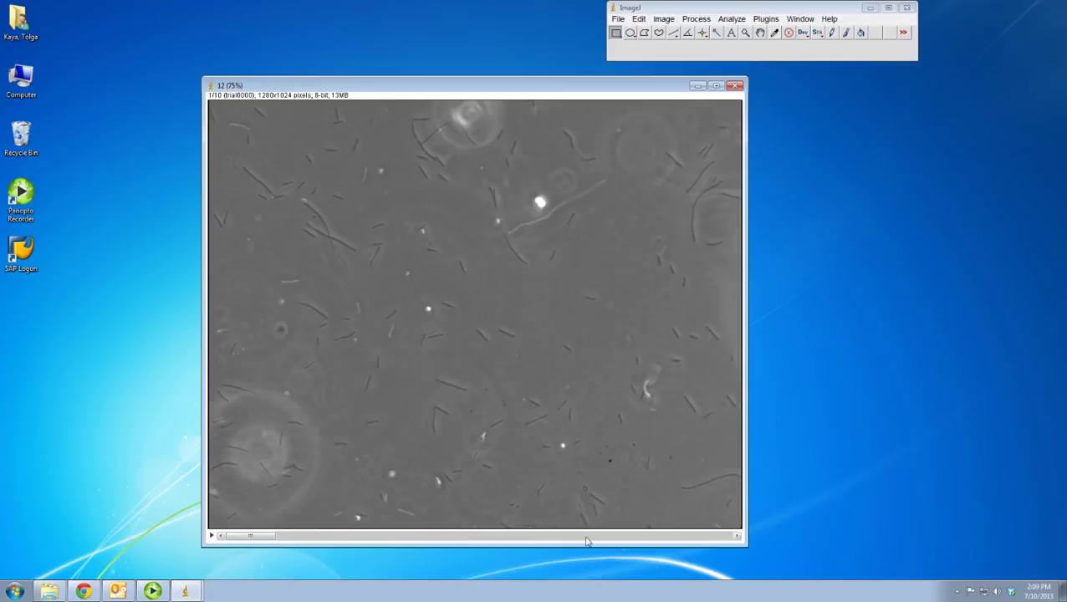
left_click(736, 537)
left_click(736, 537)
left_click(737, 538)
left_click(736, 538)
left_click(736, 538)
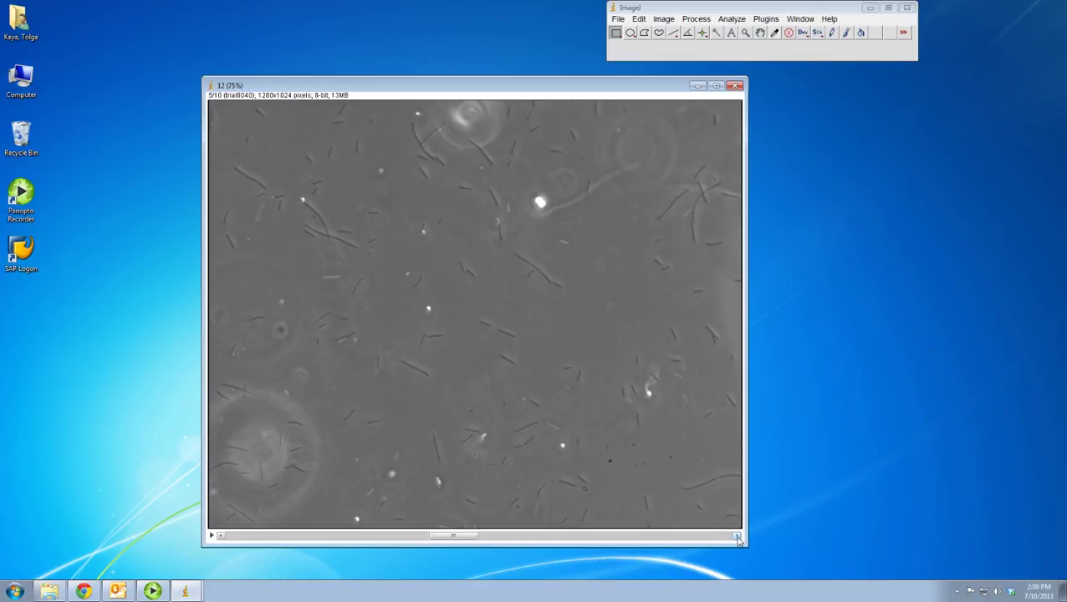
left_click(737, 536)
left_click(737, 536)
left_click(737, 536)
left_click(737, 536)
left_click(737, 536)
left_click(737, 536)
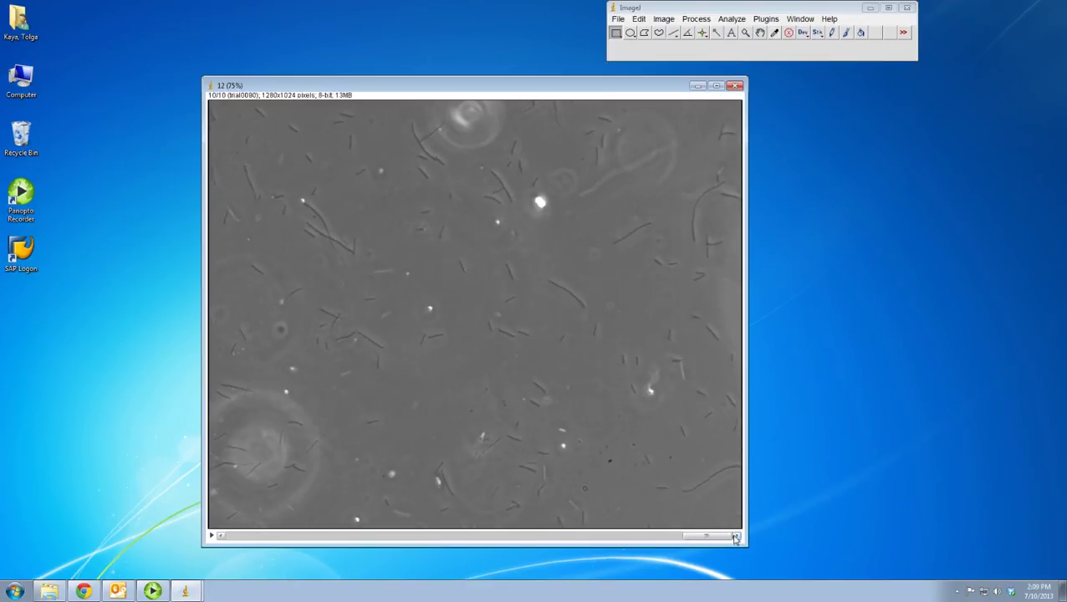
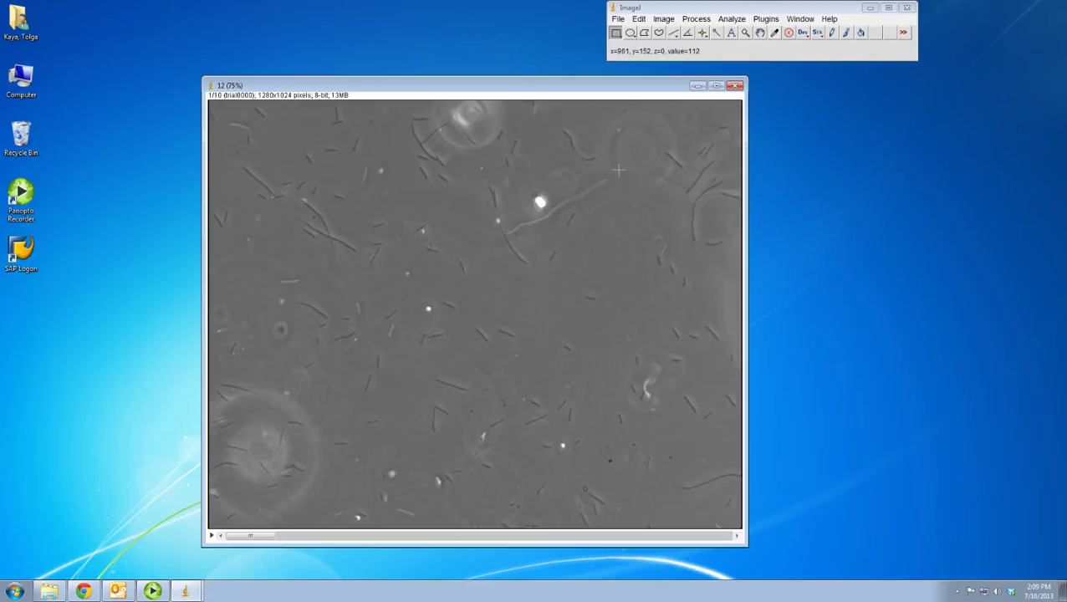
Create a Min Intensity Z projection of slices 1 to 10 and place its window beside the original stack
left_click(705, 23)
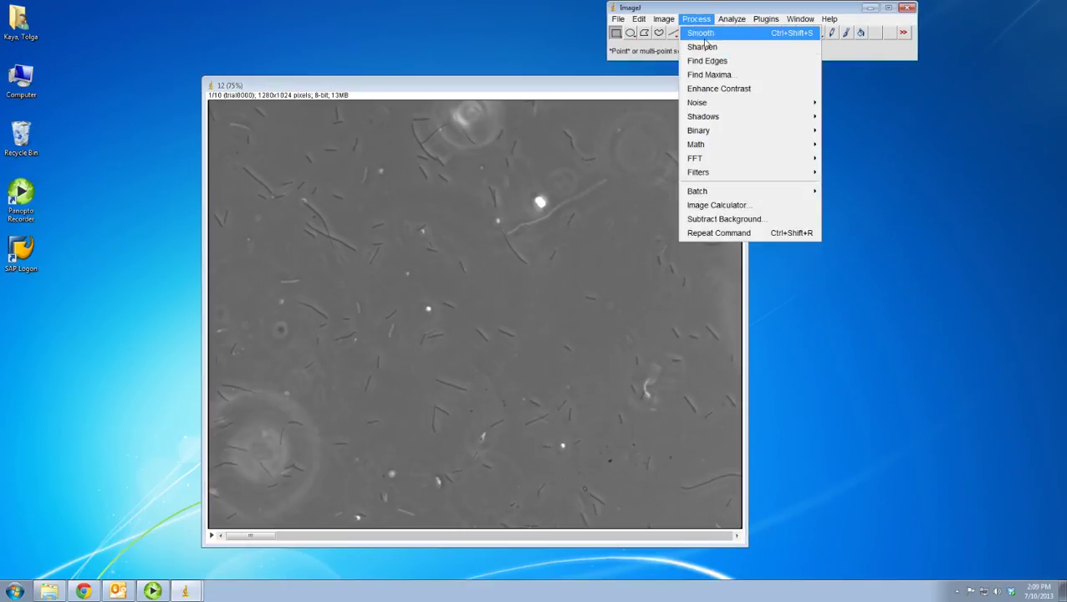
mouse_move(670, 20)
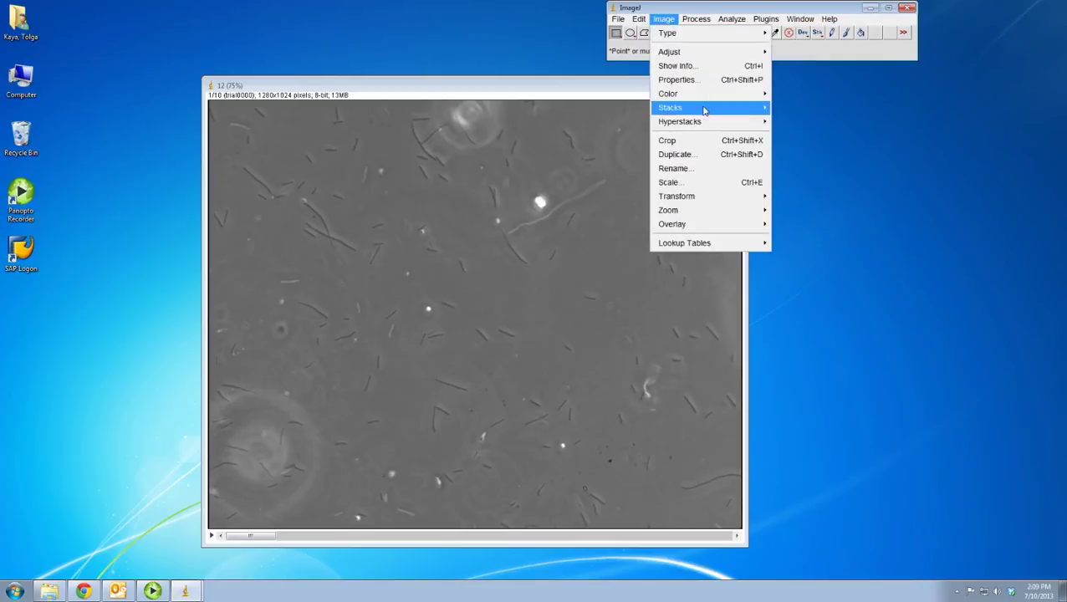
mouse_move(705, 110)
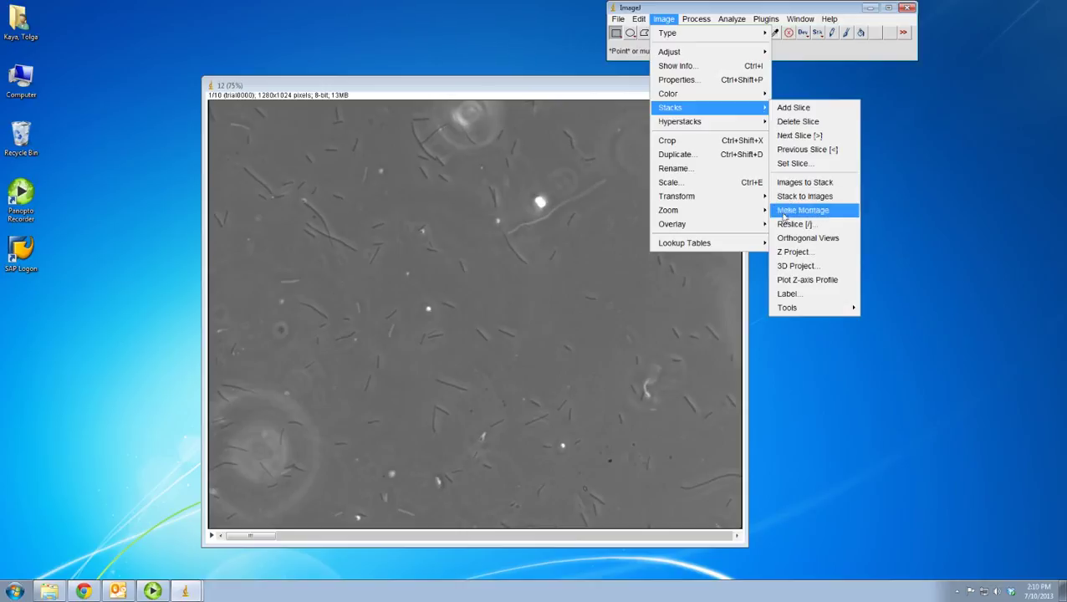
left_click(808, 252)
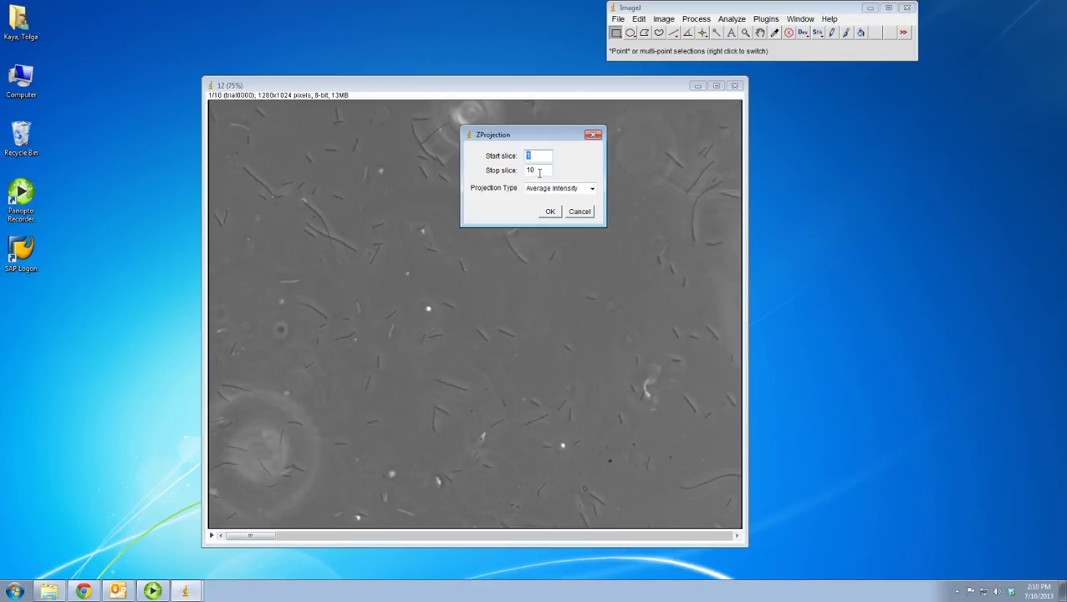
left_click(593, 191)
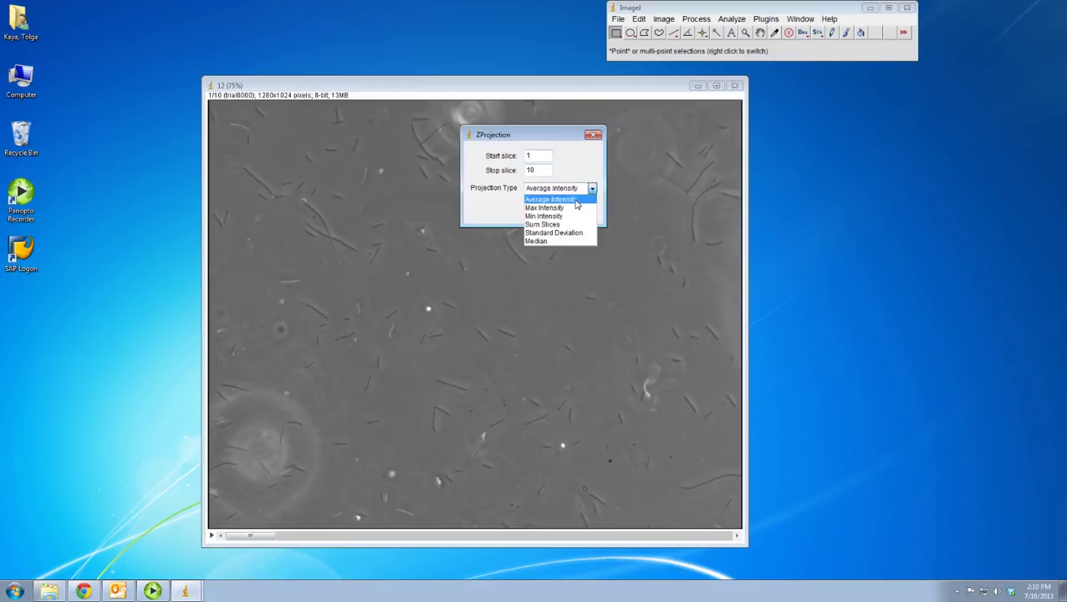
left_click(569, 217)
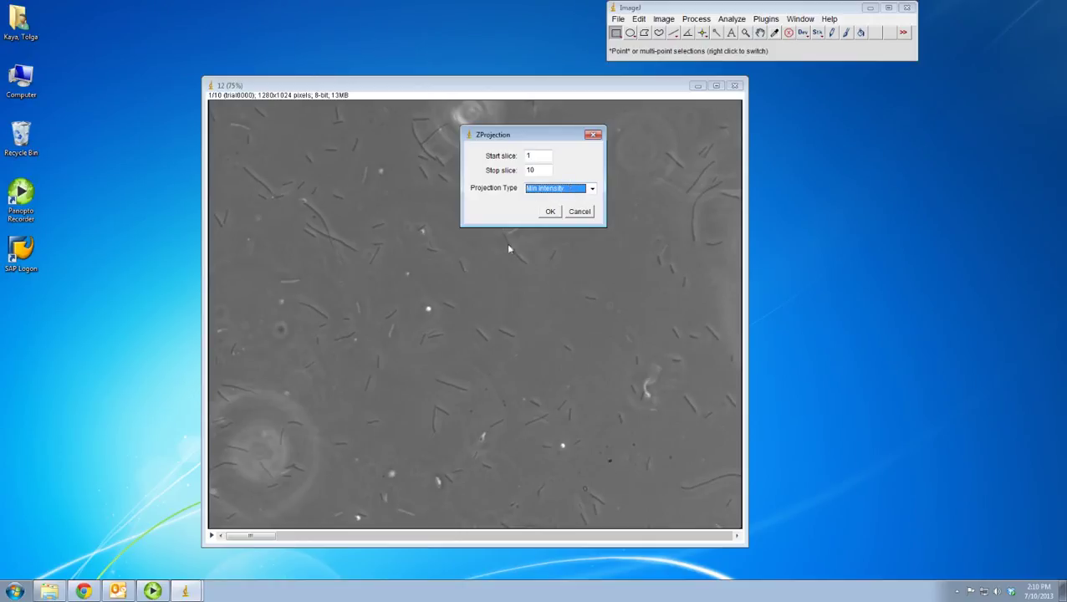
left_click(551, 213)
left_click_drag(524, 87, 638, 116)
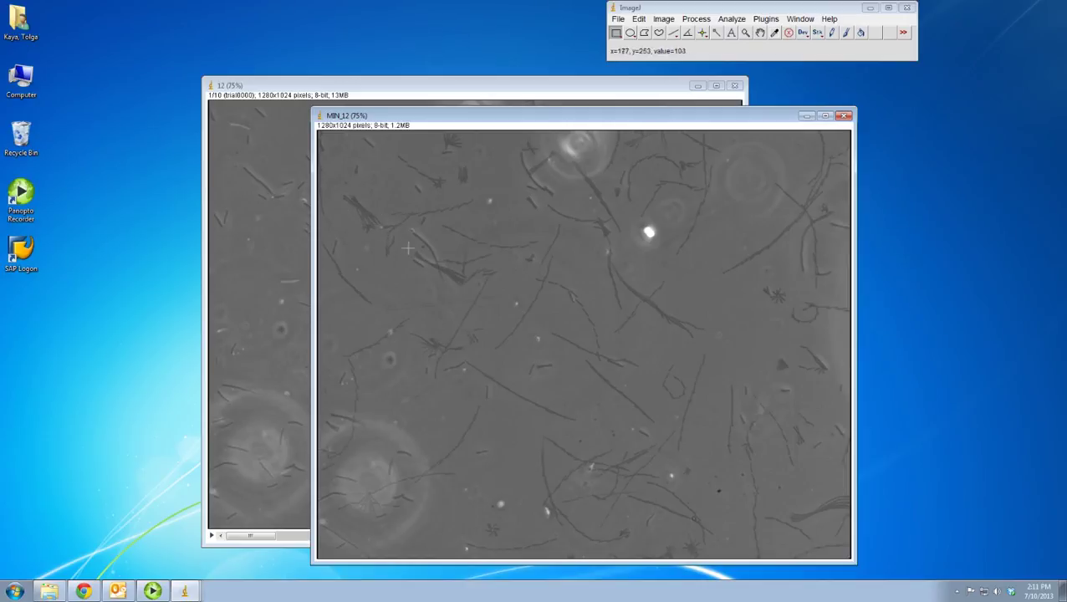
left_click_drag(599, 119, 558, 83)
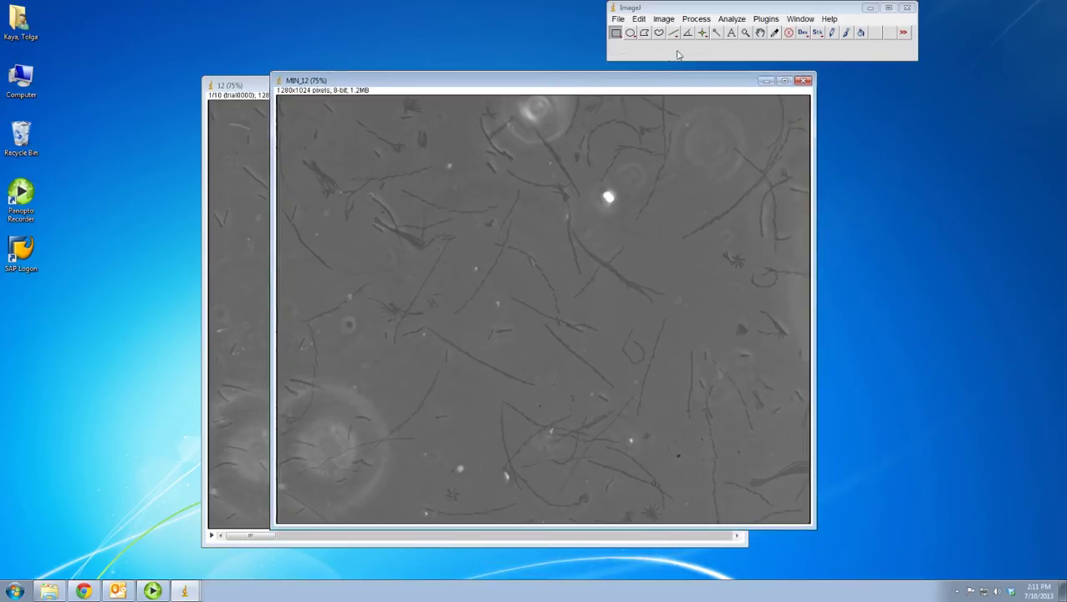
Open the Brightness/Contrast adjustment for the projection and set its display range to about 62 minimum and 128 maximum
left_click(664, 18)
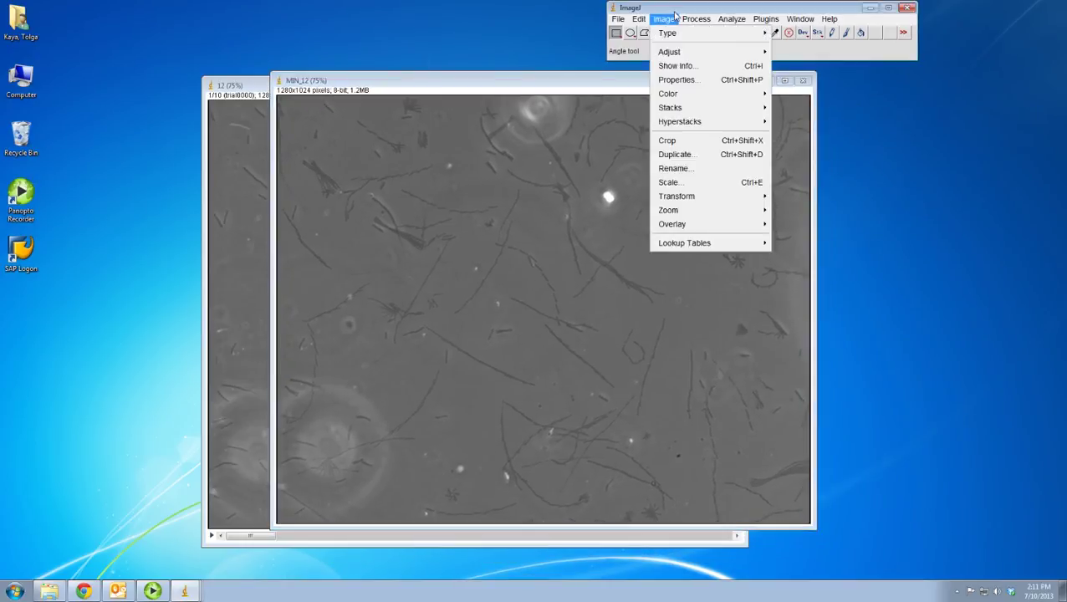
mouse_move(667, 35)
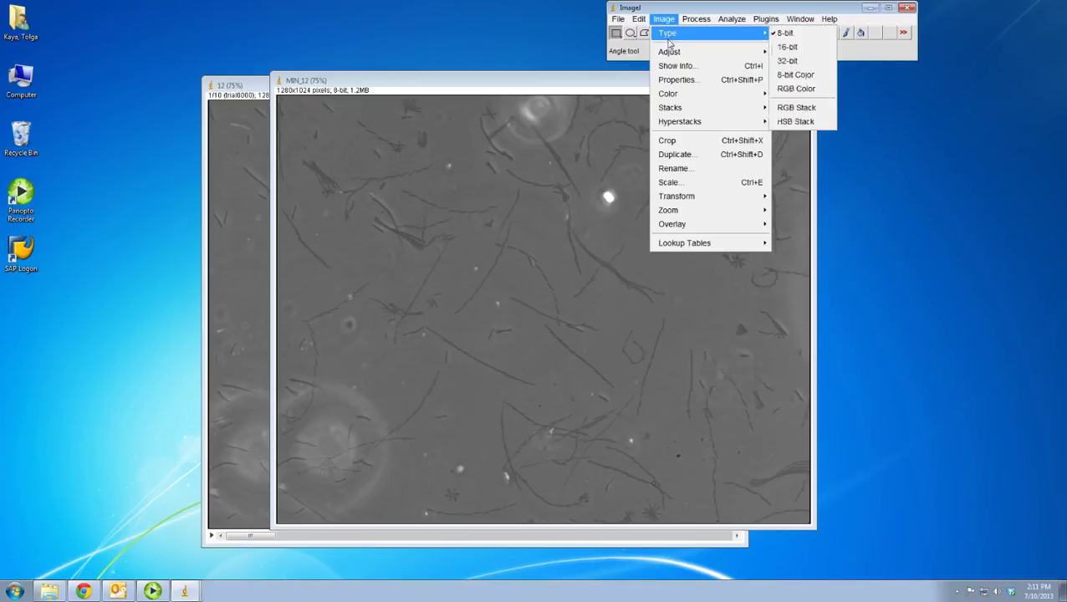
mouse_move(674, 54)
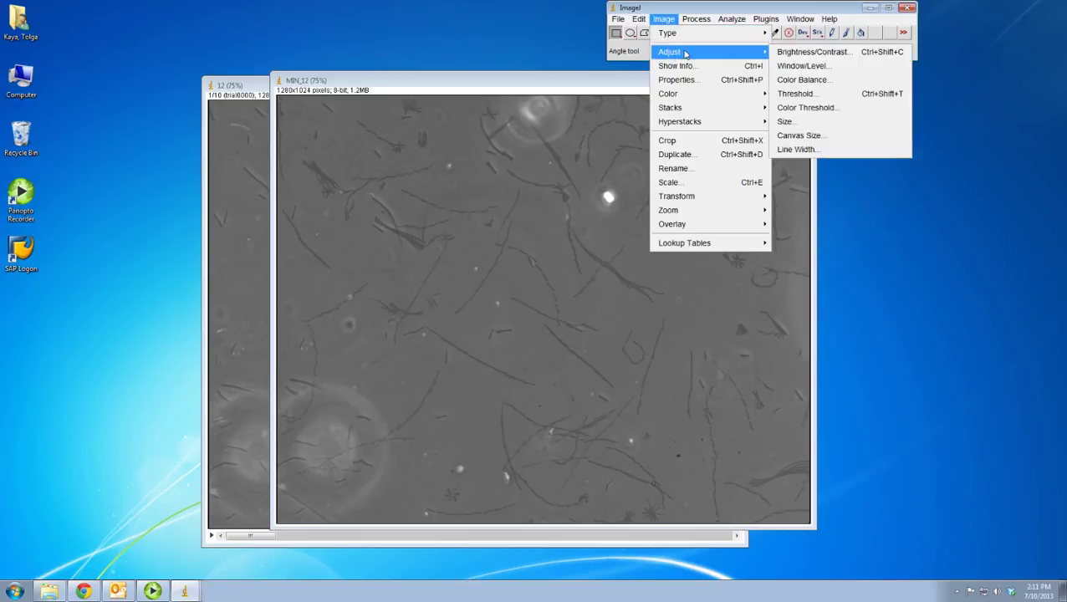
left_click(803, 52)
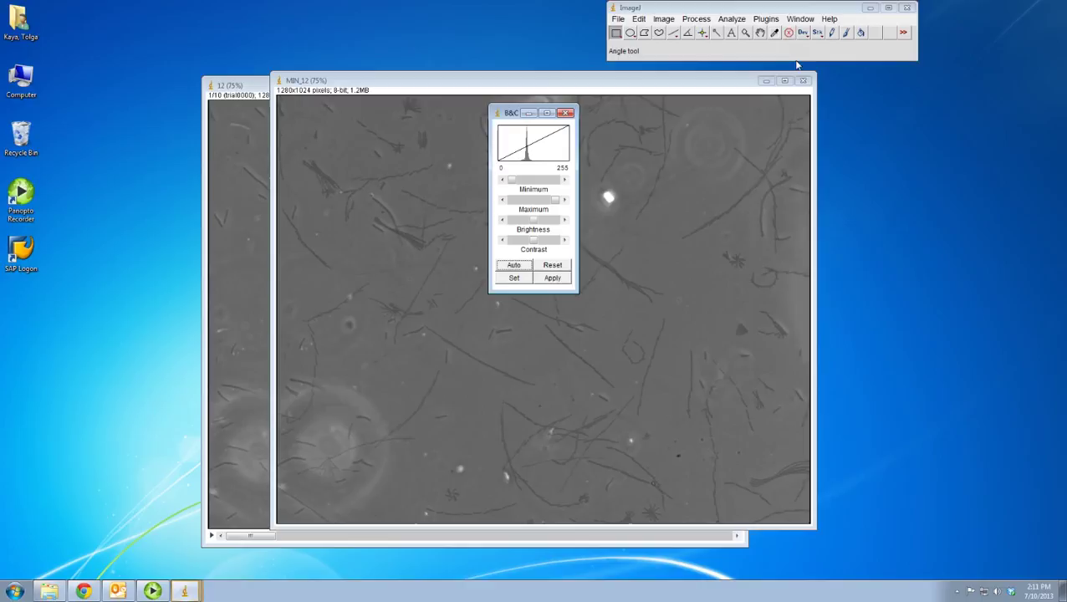
left_click_drag(510, 115, 843, 157)
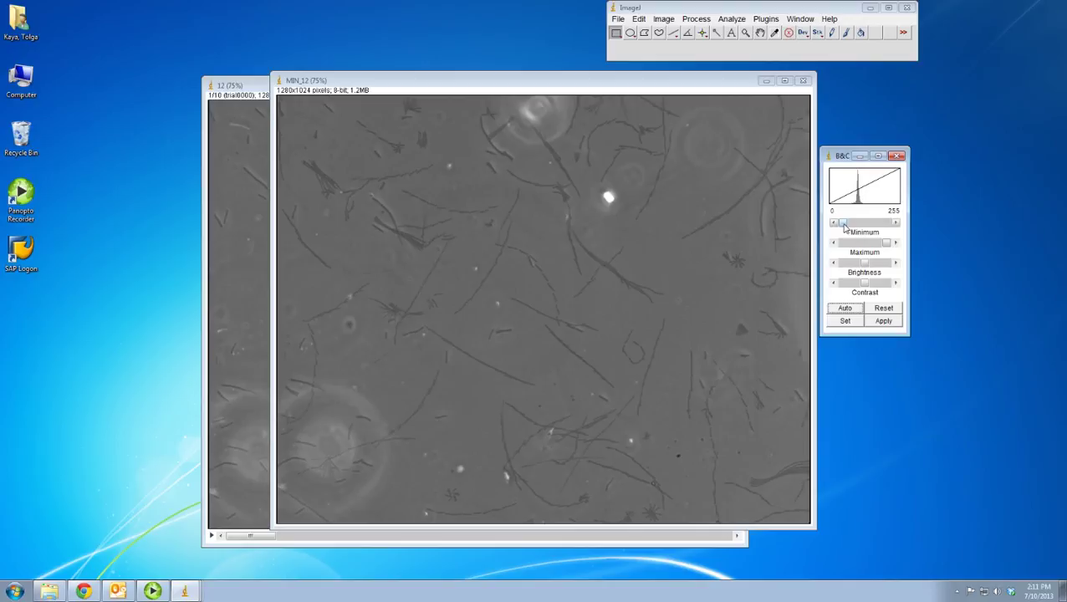
left_click_drag(844, 226, 863, 242)
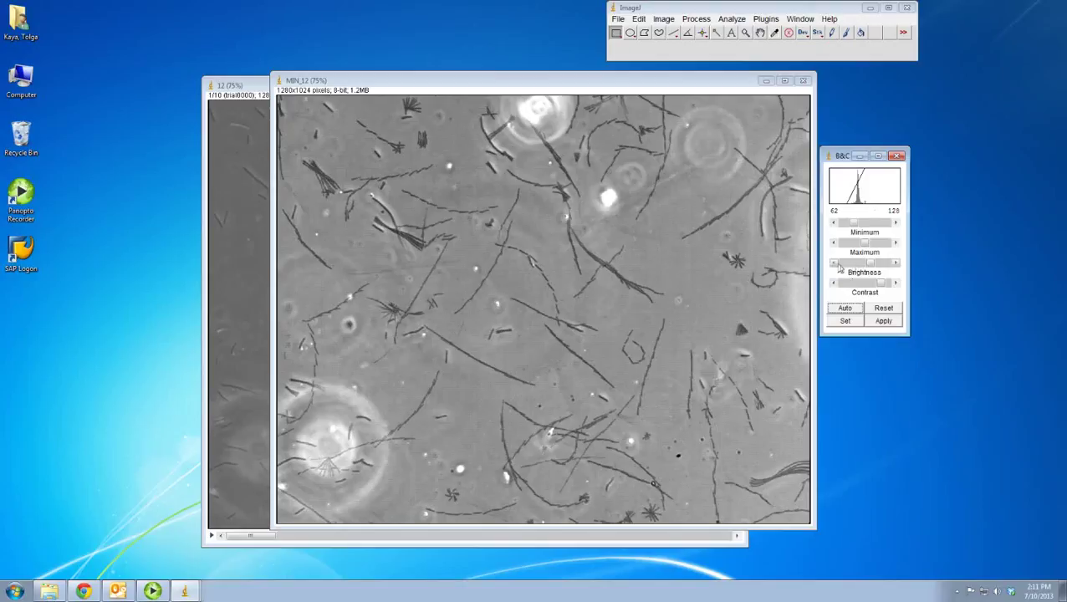
Fine-tune the projection's brightness and contrast to a display range of about 68 to 148 and compare it with the original stack
left_click(895, 263)
left_click(895, 263)
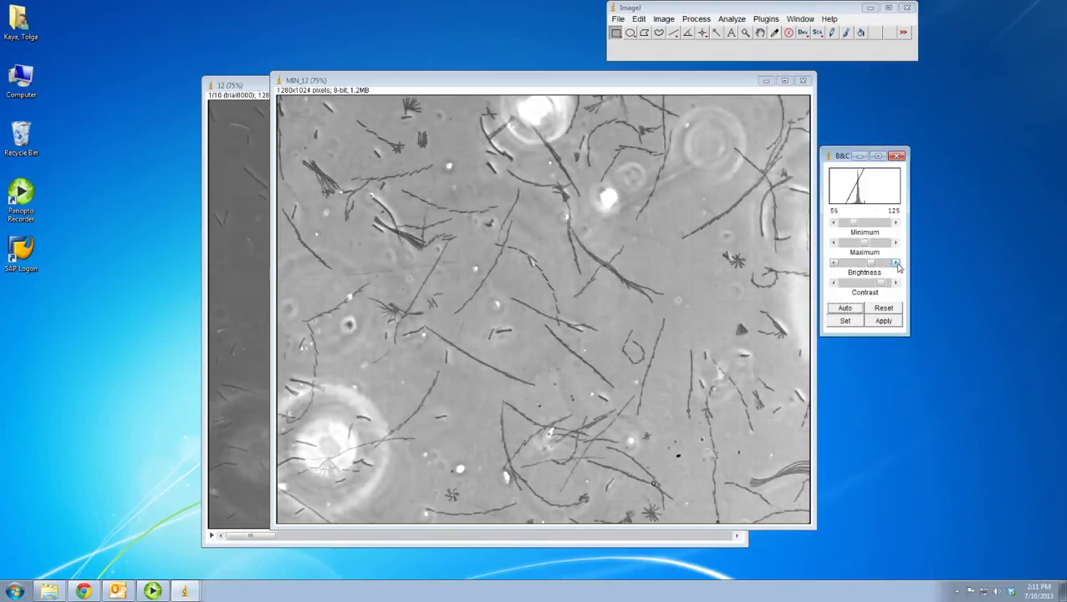
left_click(840, 268)
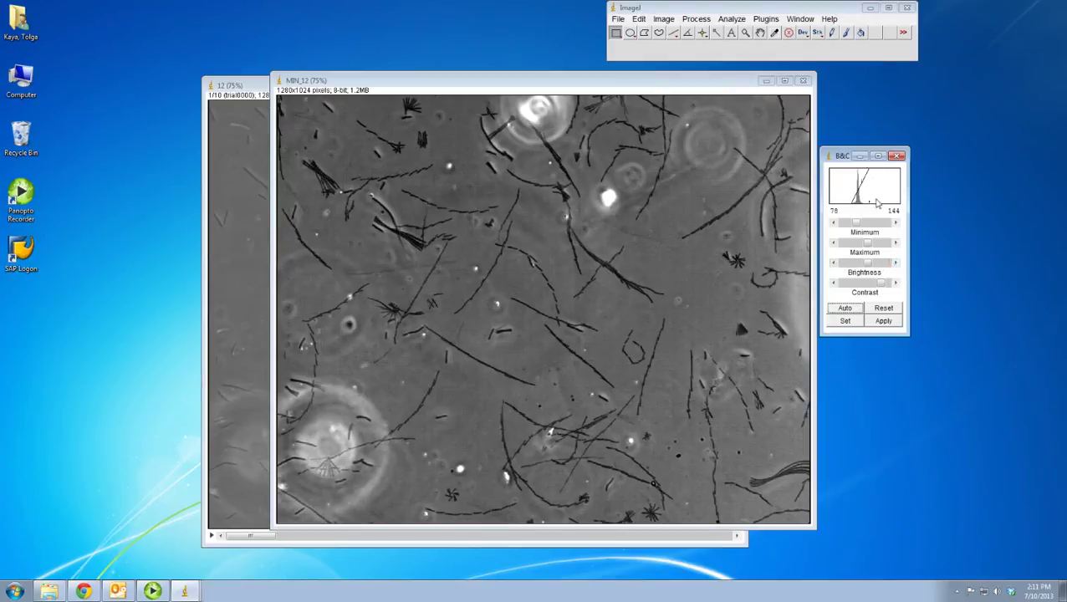
left_click(833, 263)
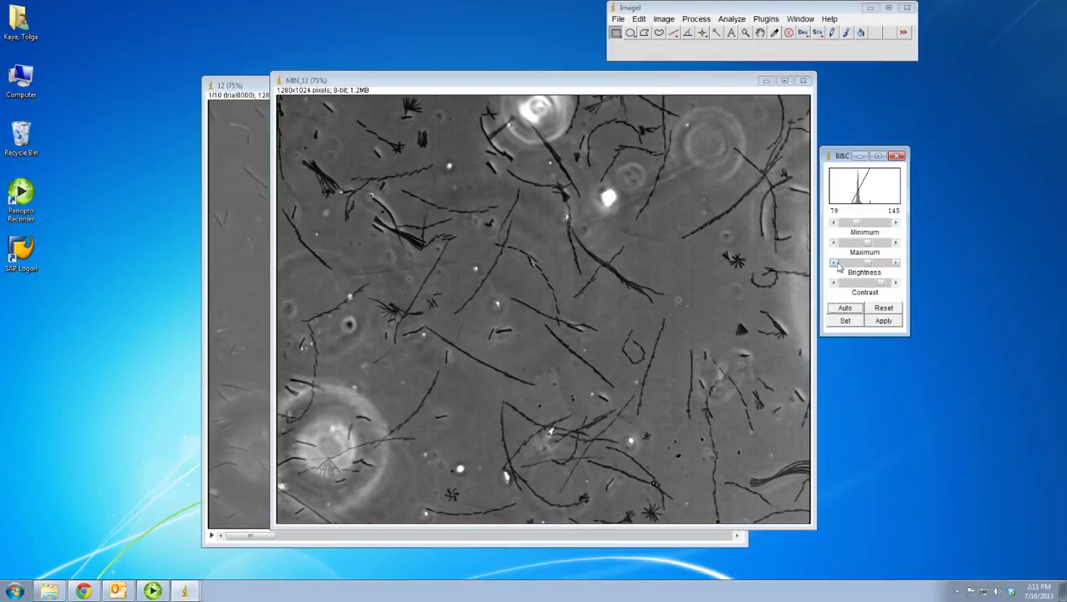
left_click(897, 265)
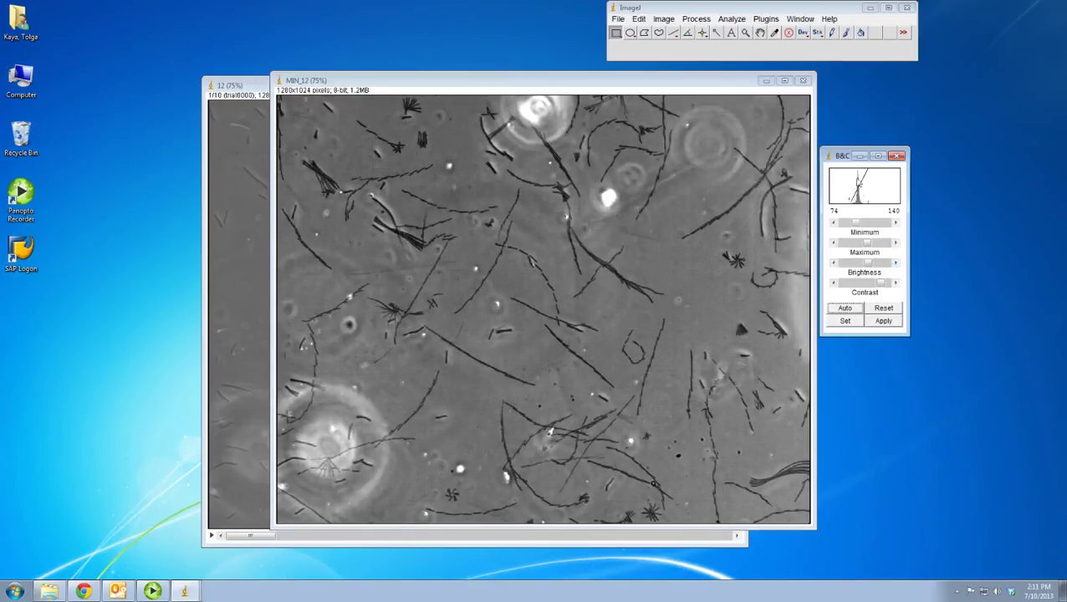
left_click(833, 285)
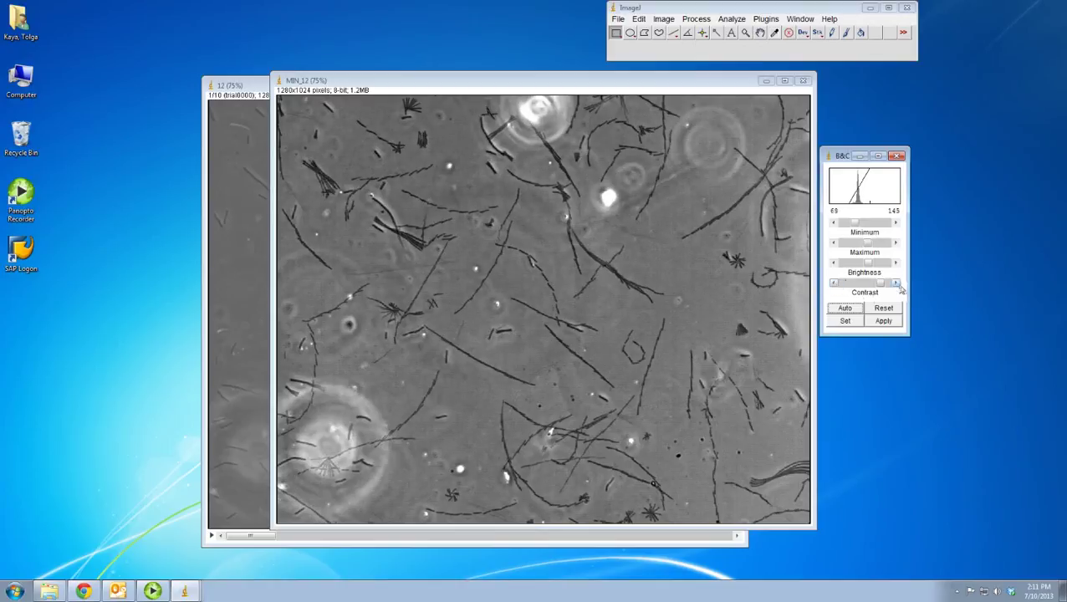
left_click(834, 222)
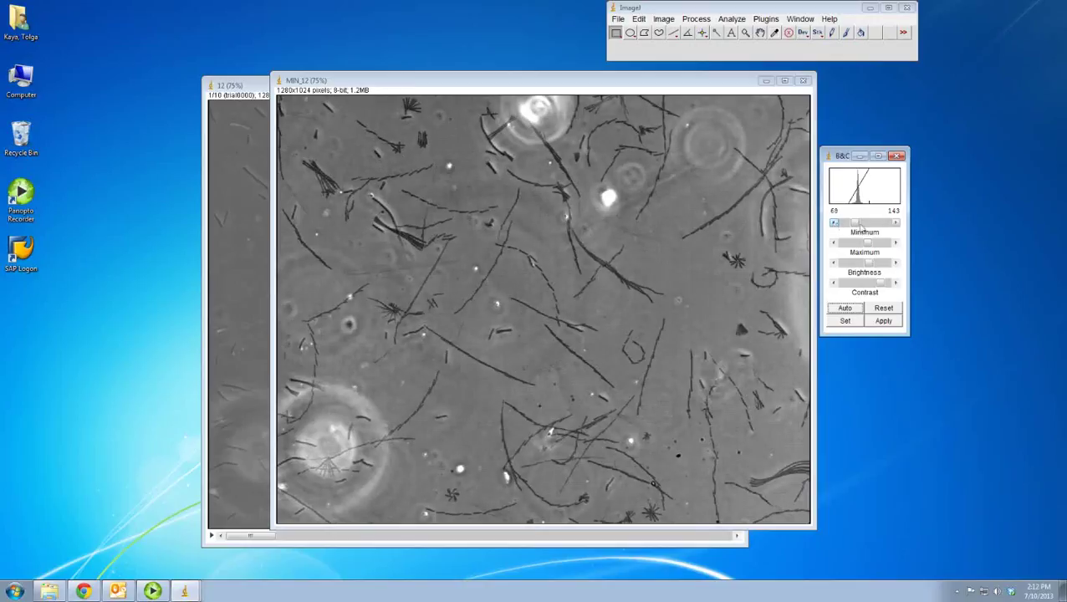
left_click(895, 244)
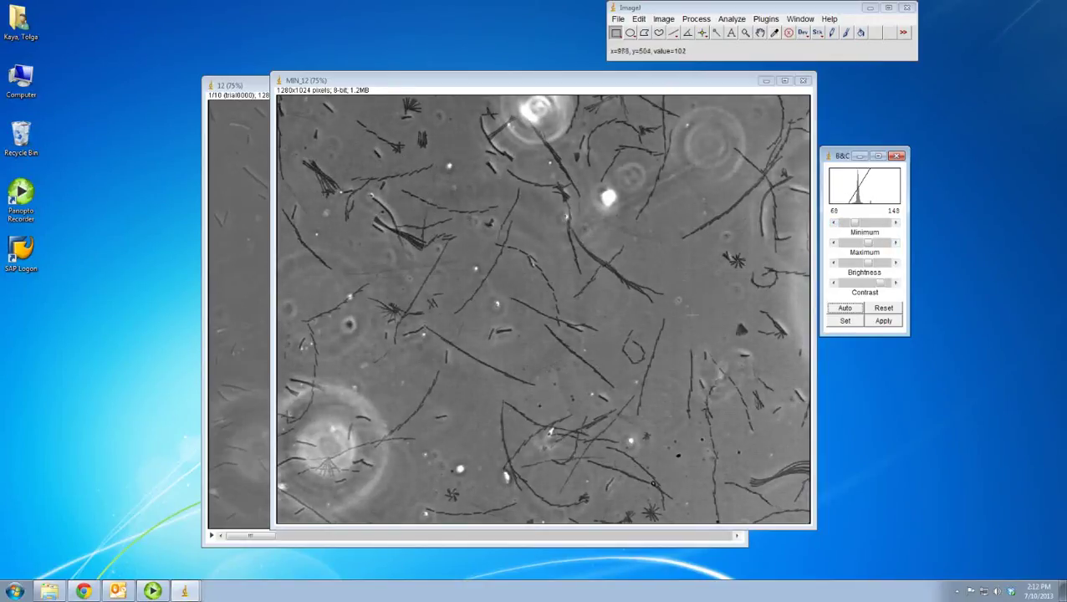
left_click(264, 87)
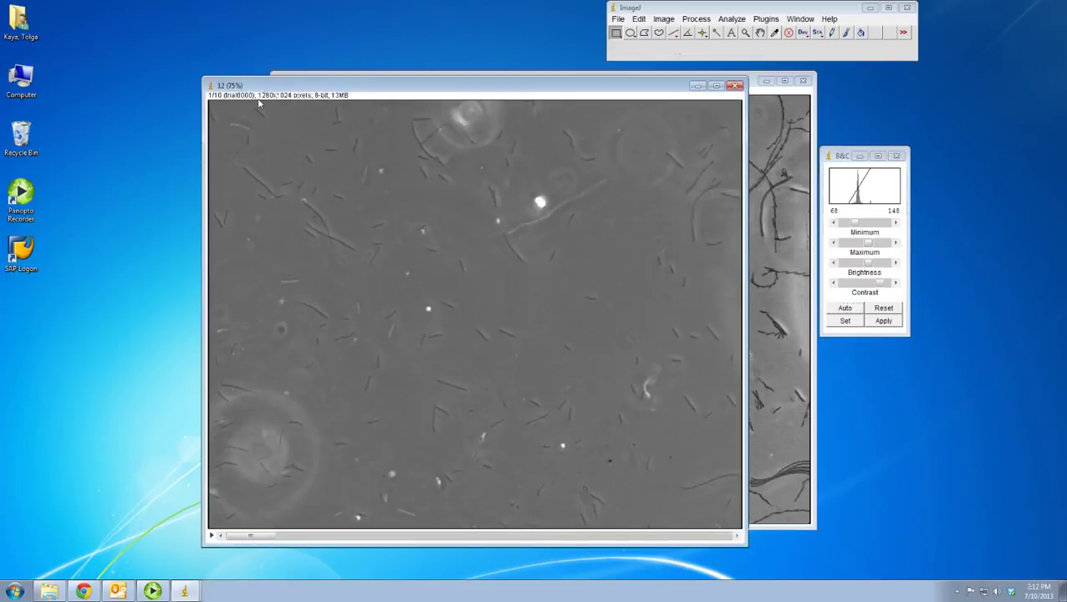
left_click(752, 95)
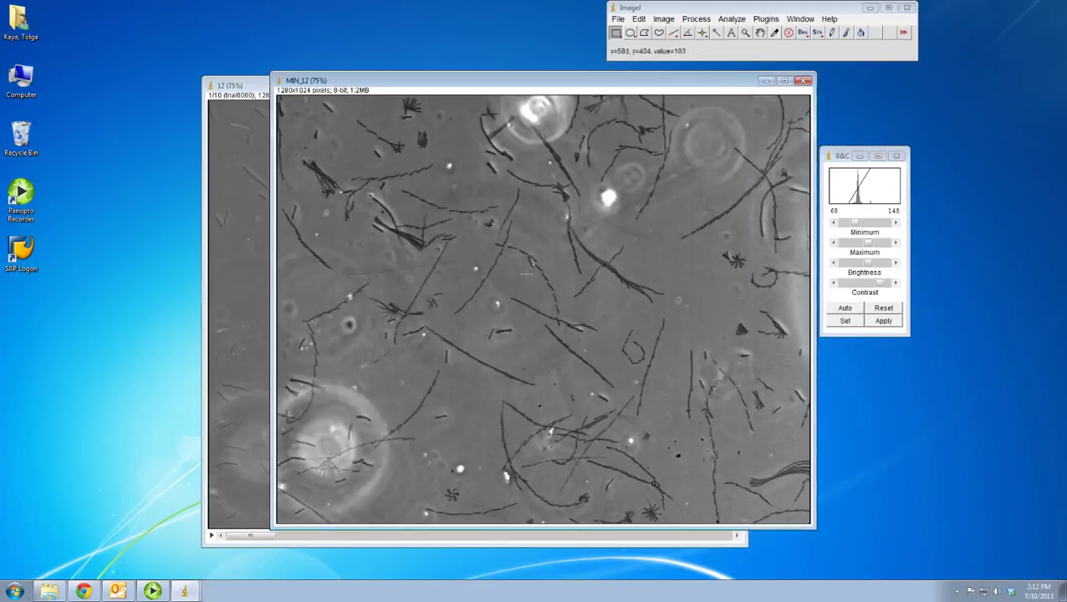